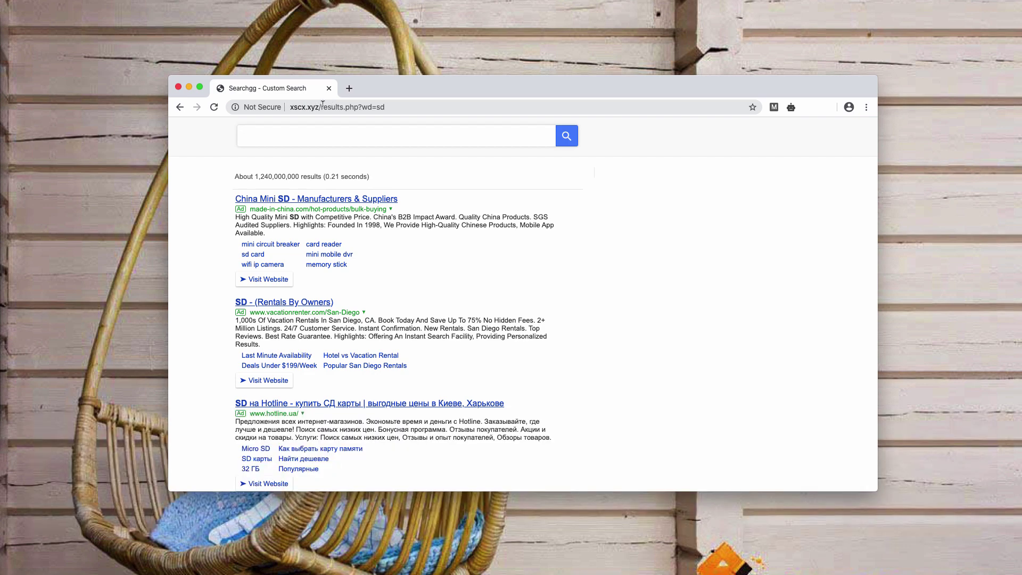
Highlight the xscx.xyz hijacker domain in the current tab's address bar.
left_click_drag(319, 107, 290, 107)
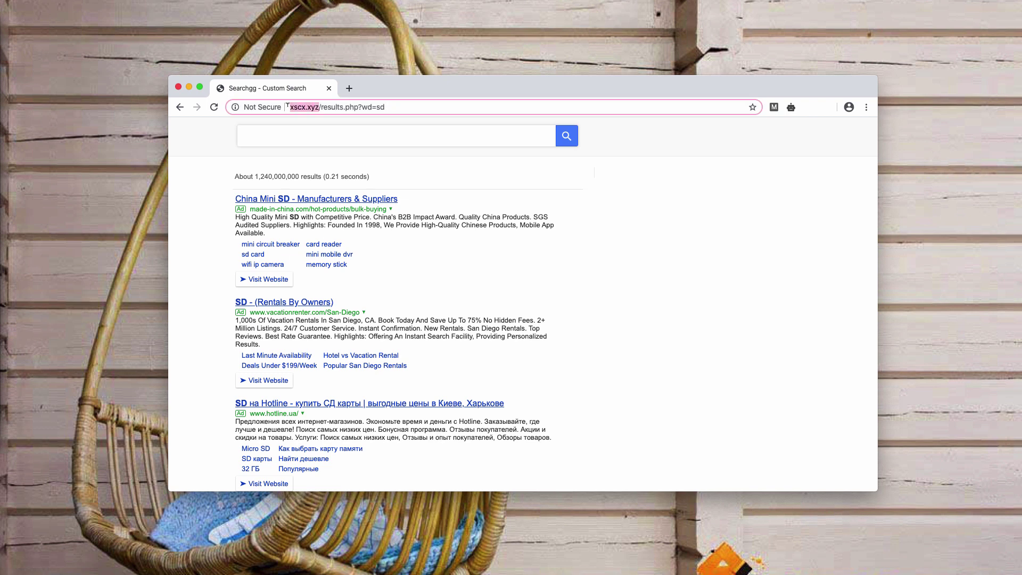
left_click(341, 107)
left_click_drag(384, 91, 396, 101)
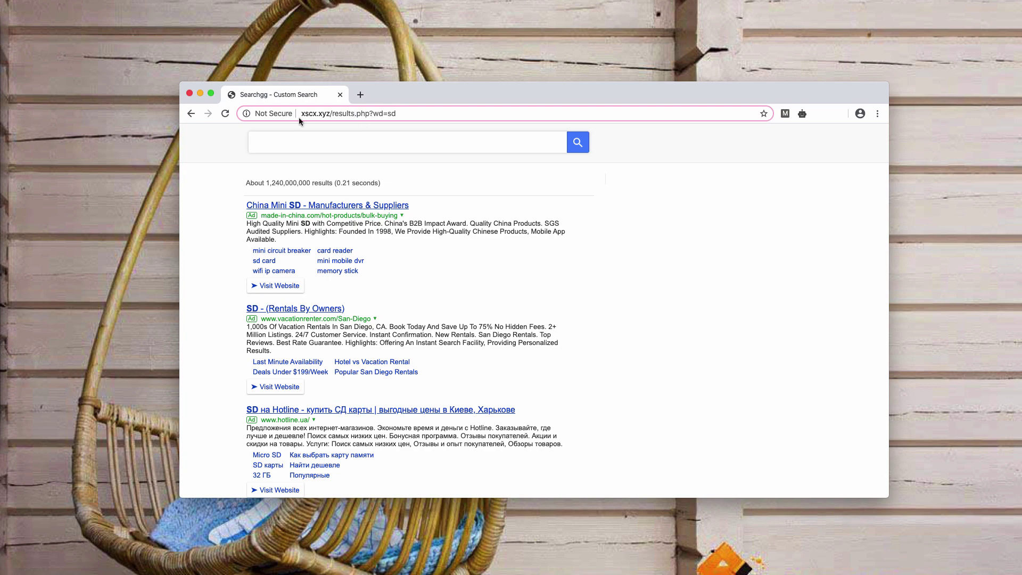
In a new tab, search google.com for 'viru' and highlight the xscx.xyz redirect domain.
left_click(366, 97)
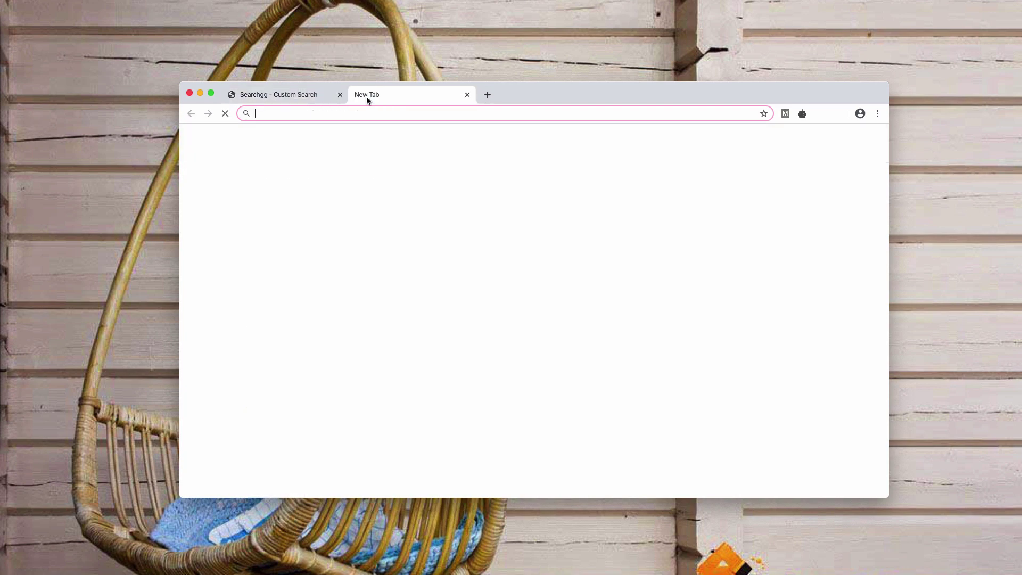
left_click(397, 94)
type("google.com")
key("Return")
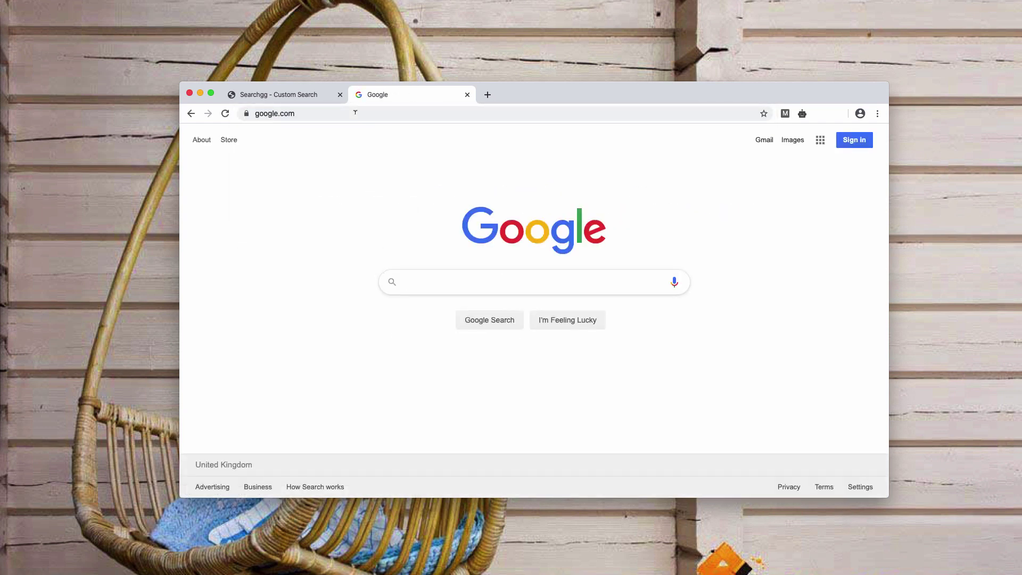
type("viru")
key("Return")
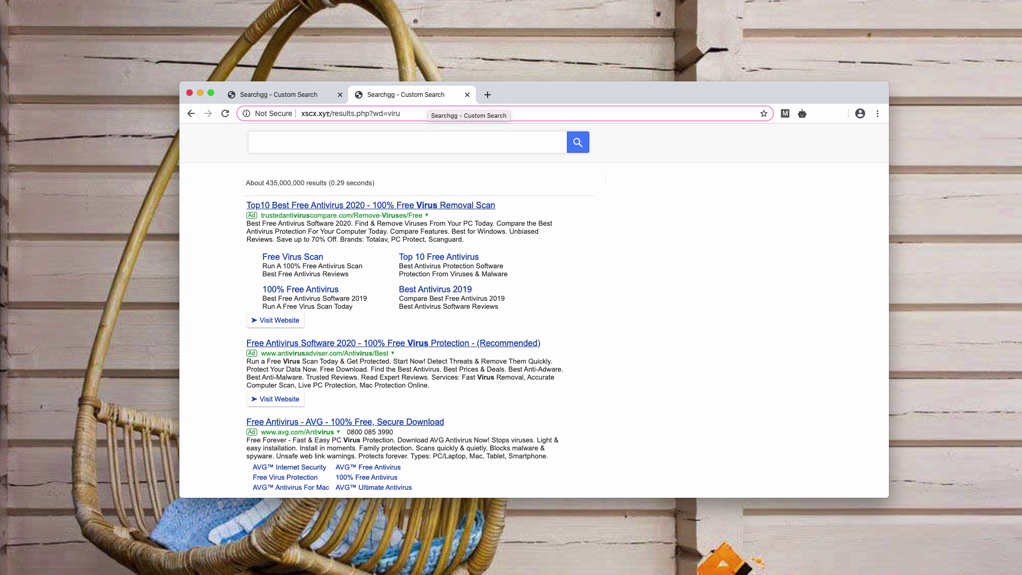
left_click_drag(301, 113, 329, 114)
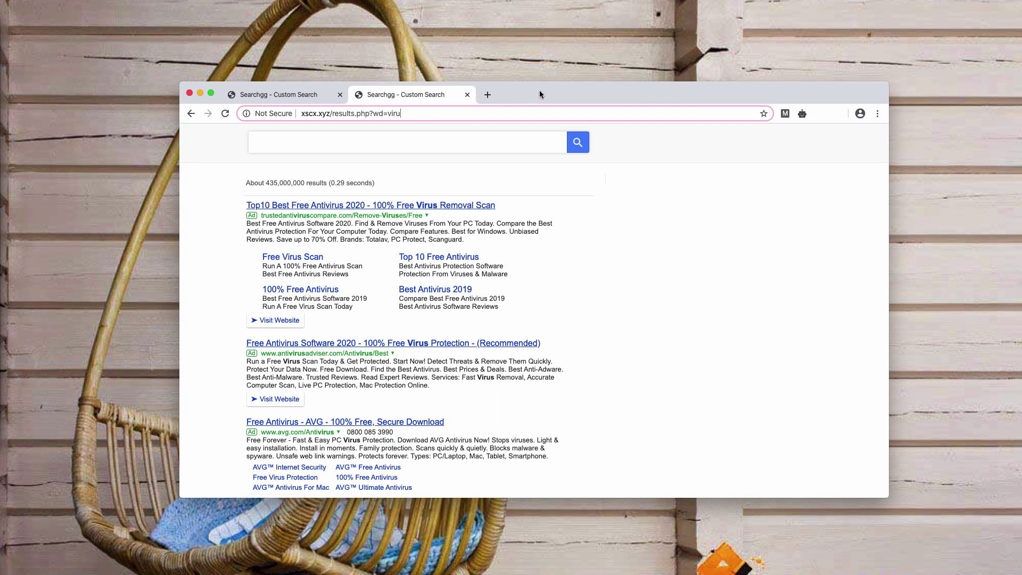
left_click_drag(540, 91, 542, 94)
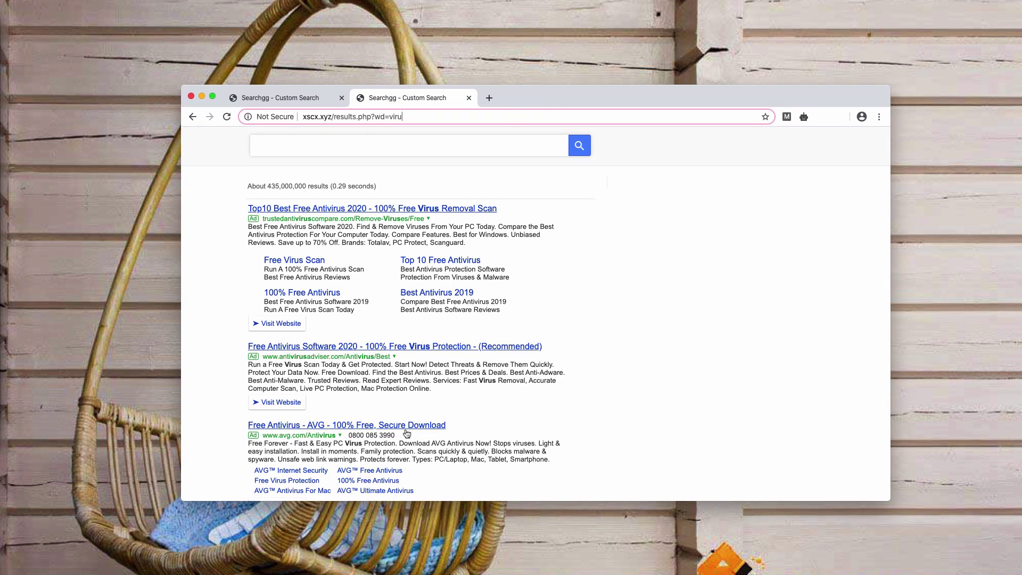
scroll(313, 307, "down", 5)
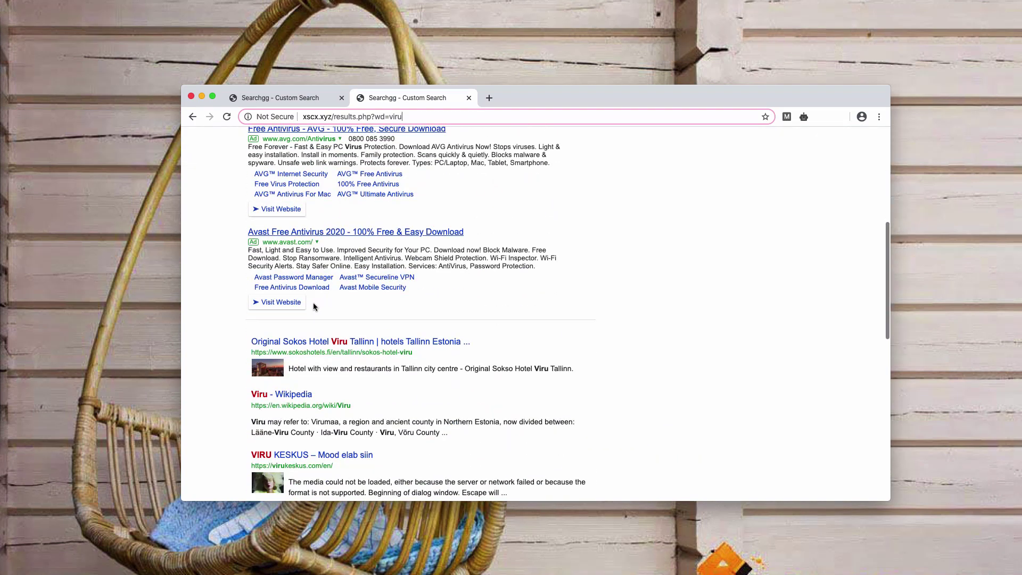
scroll(314, 307, "up", 3)
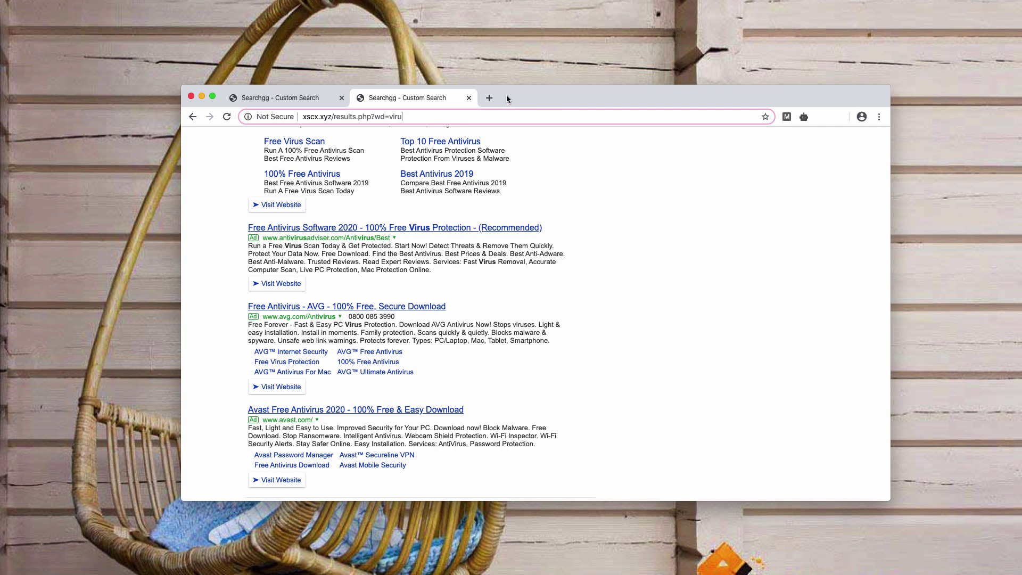
left_click_drag(506, 95, 515, 101)
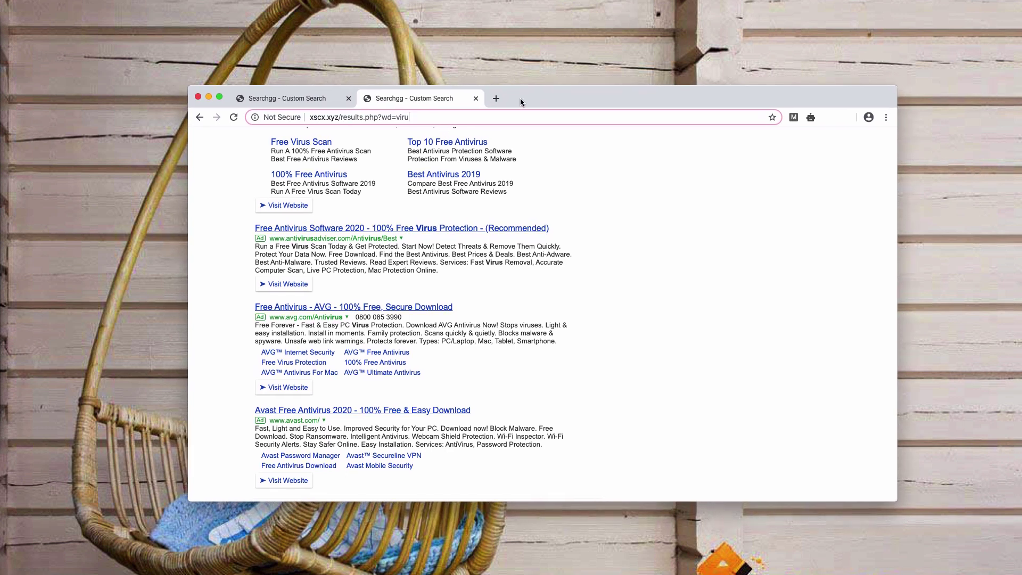
left_click_drag(618, 100, 611, 98)
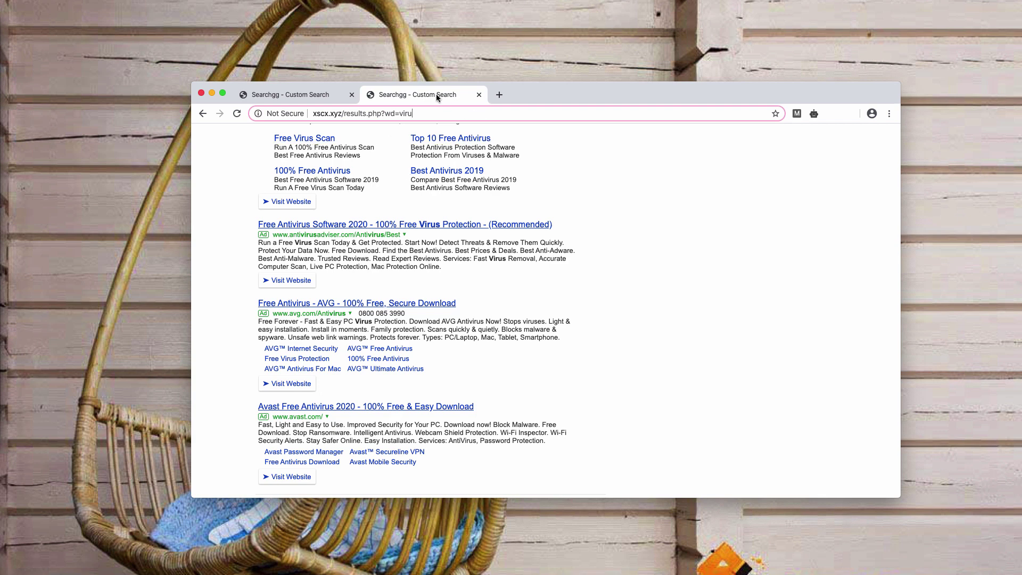
mouse_move(567, 102)
left_mouse_down()
mouse_move(554, 113)
mouse_move(562, 105)
left_mouse_up()
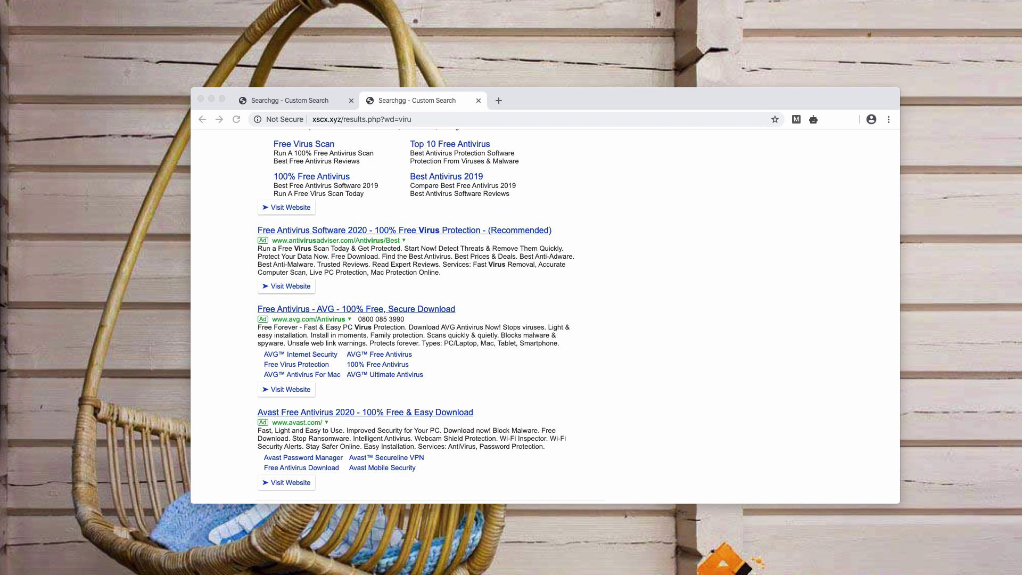
Disable the Dorss APP and Smash App+ toggles on Chrome's Extensions page.
left_click(615, 103)
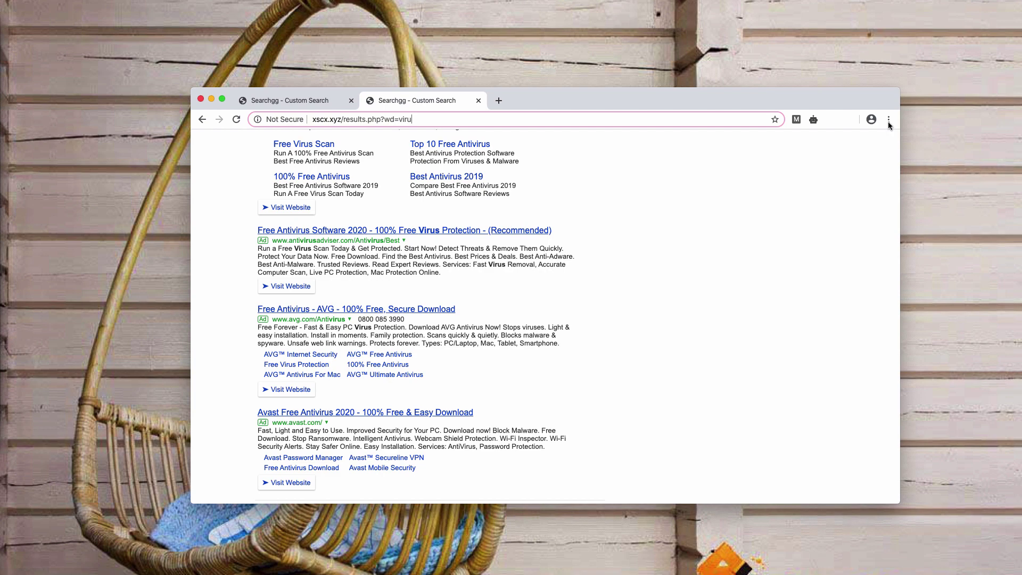
left_click(888, 119)
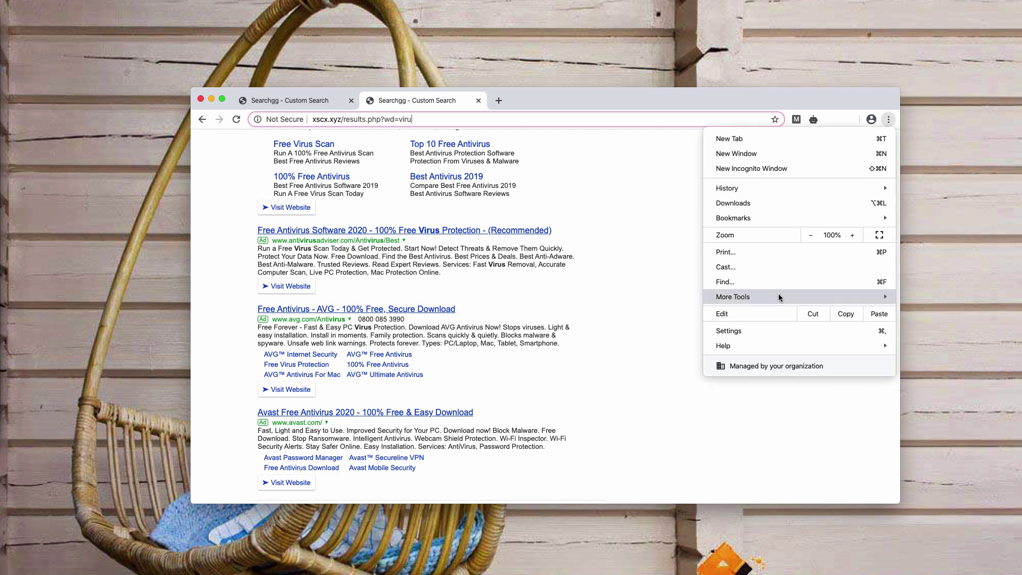
mouse_move(778, 296)
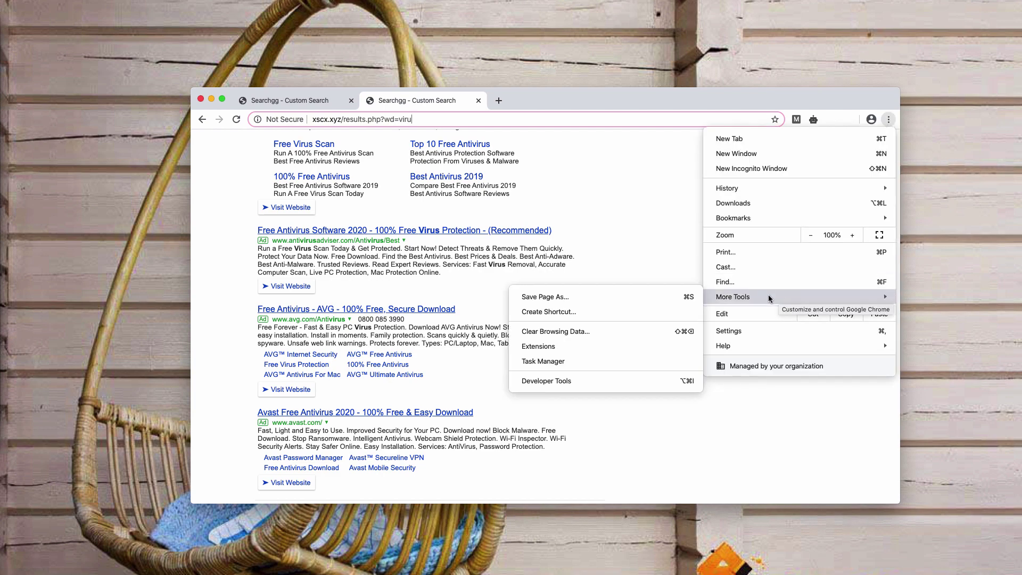
left_click(579, 347)
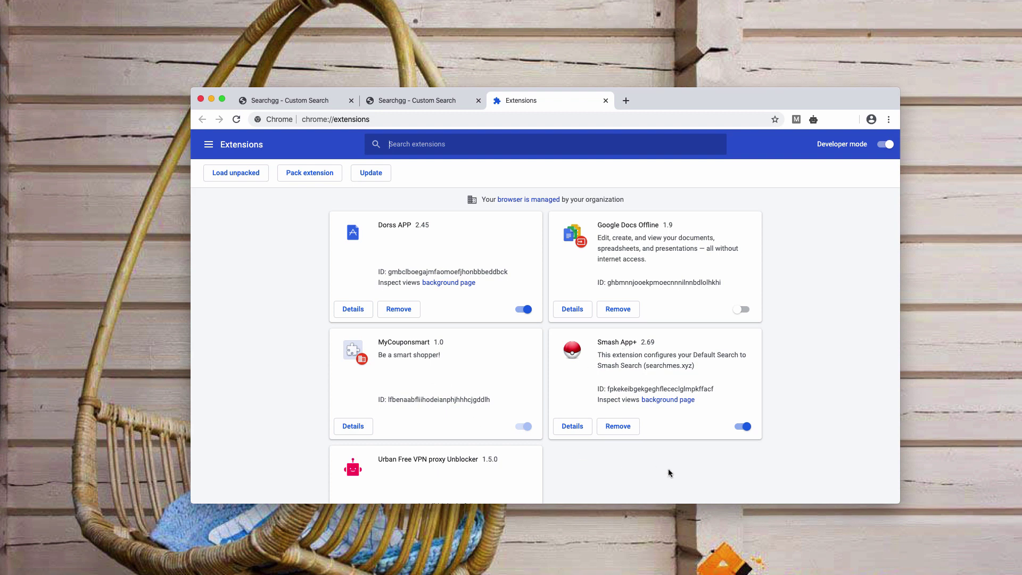
left_click(523, 309)
left_click(743, 426)
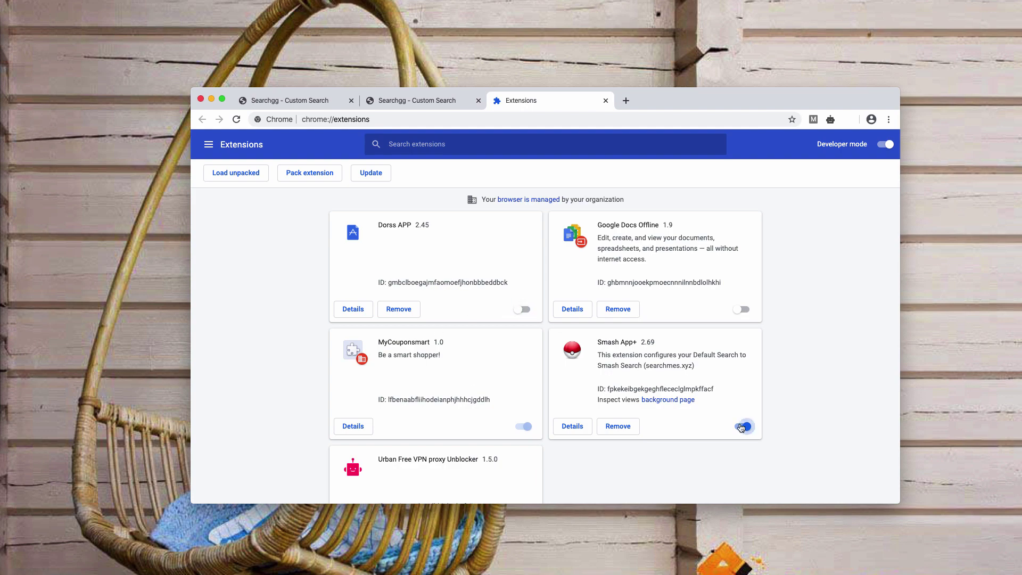
scroll(504, 328, "down", 2)
Close the Extensions and duplicate Searchgg tabs, then load google.com in a fresh tab.
left_click(606, 100)
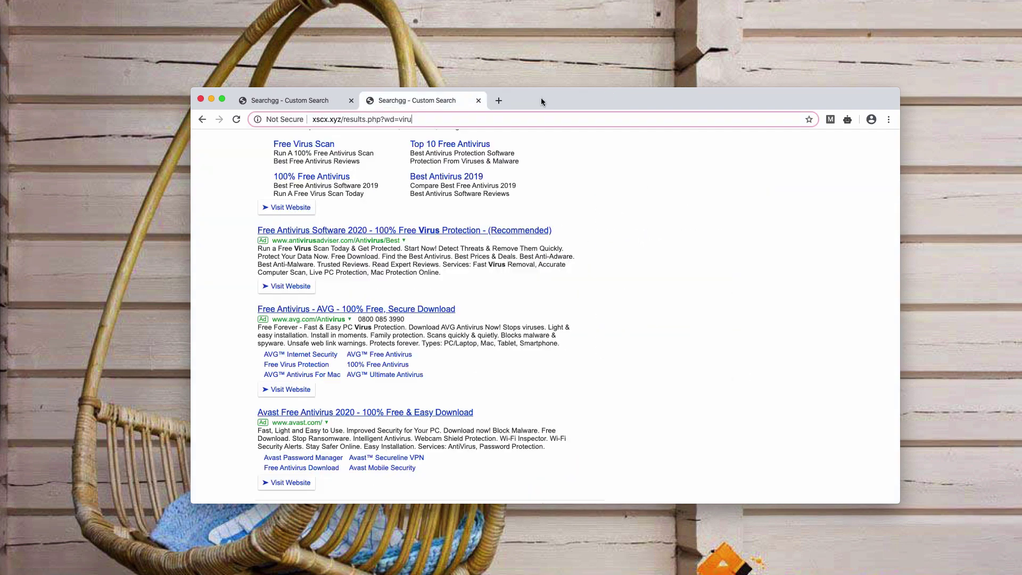
left_click(477, 101)
left_click(366, 101)
type("google.com")
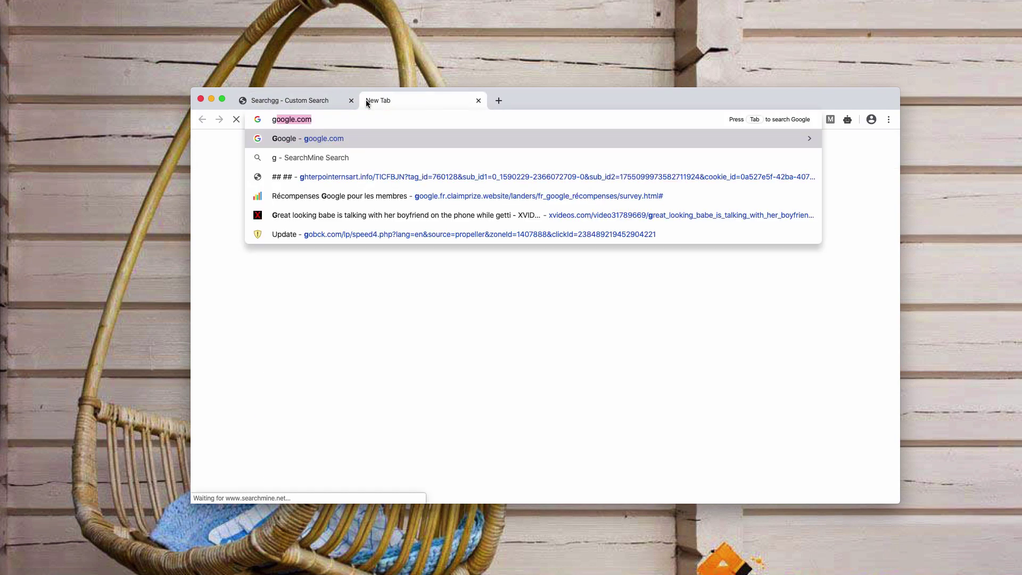
key("Return")
Search Google for 'voris' and close the remaining Searchgg results tab.
type("voris")
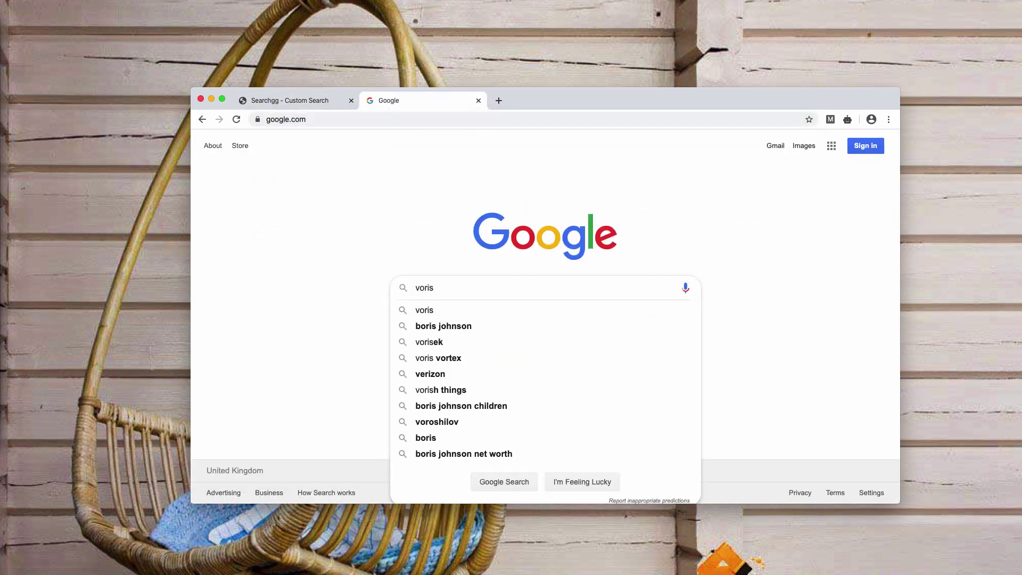
key("Return")
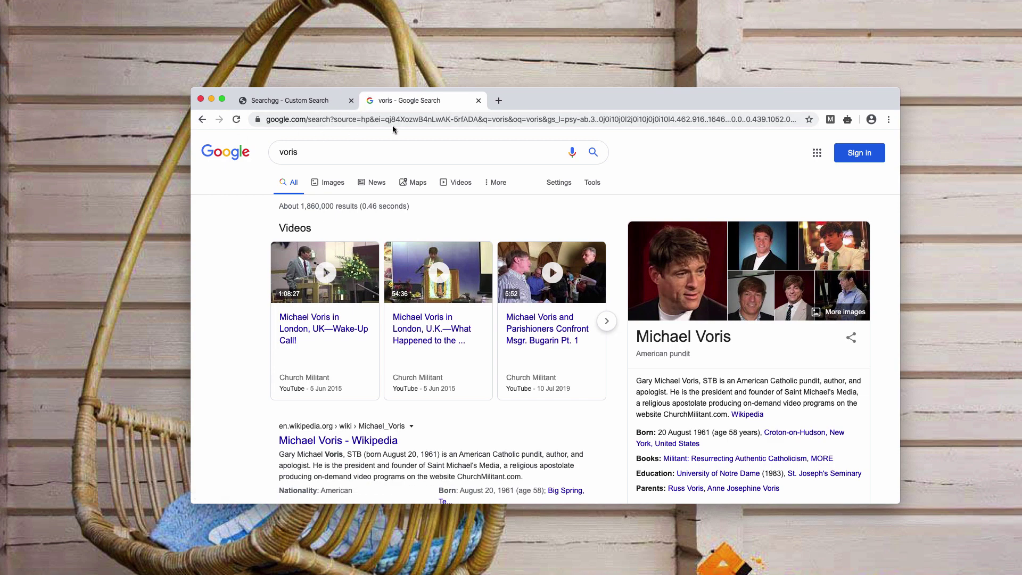
left_click(350, 101)
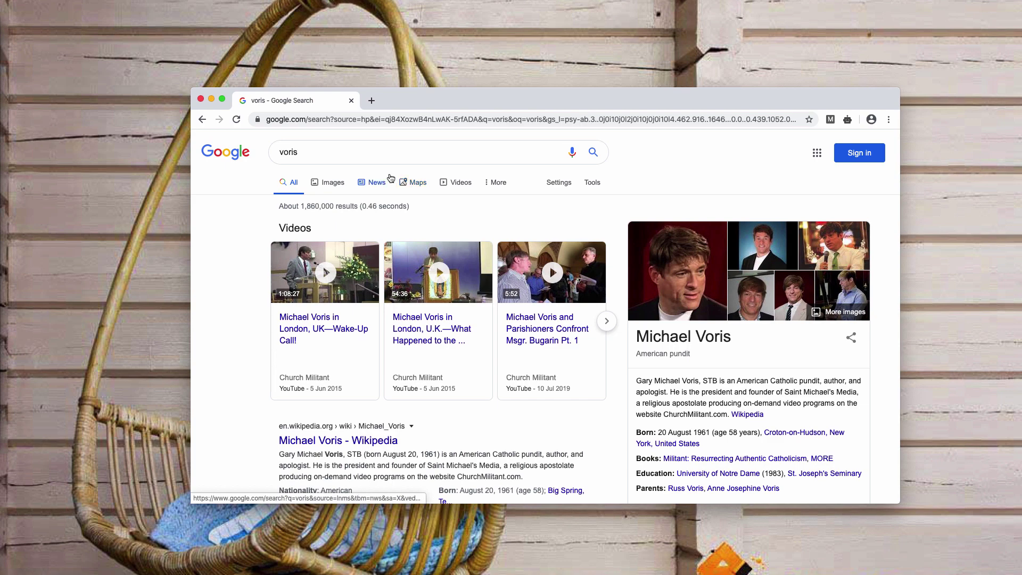
Open system-tips.net/download-removal-tool in a new tab from the address suggestions.
left_click(371, 101)
type("sys")
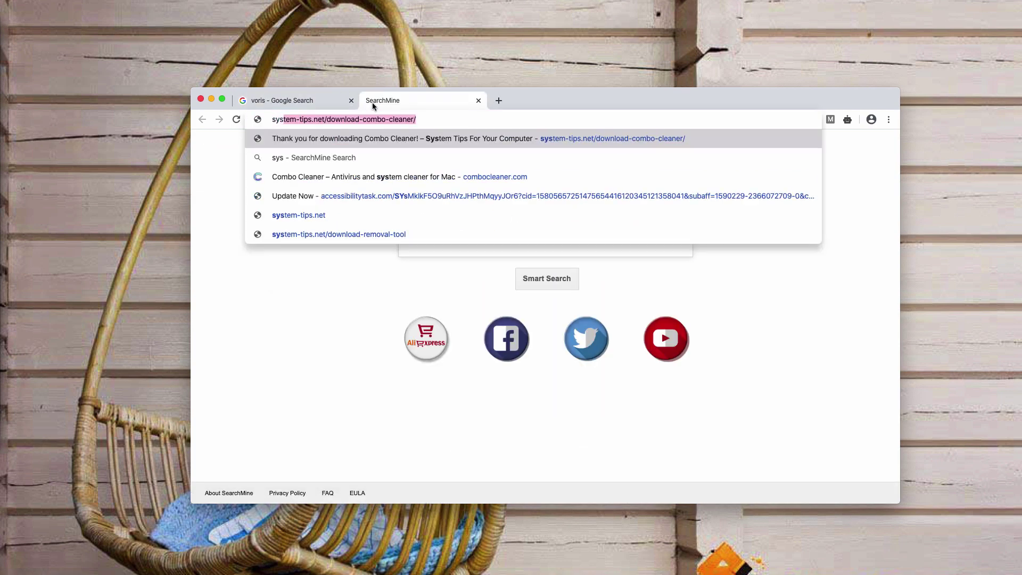
key("Down")
key("Down")
key("Down")
key("Down")
key("Down")
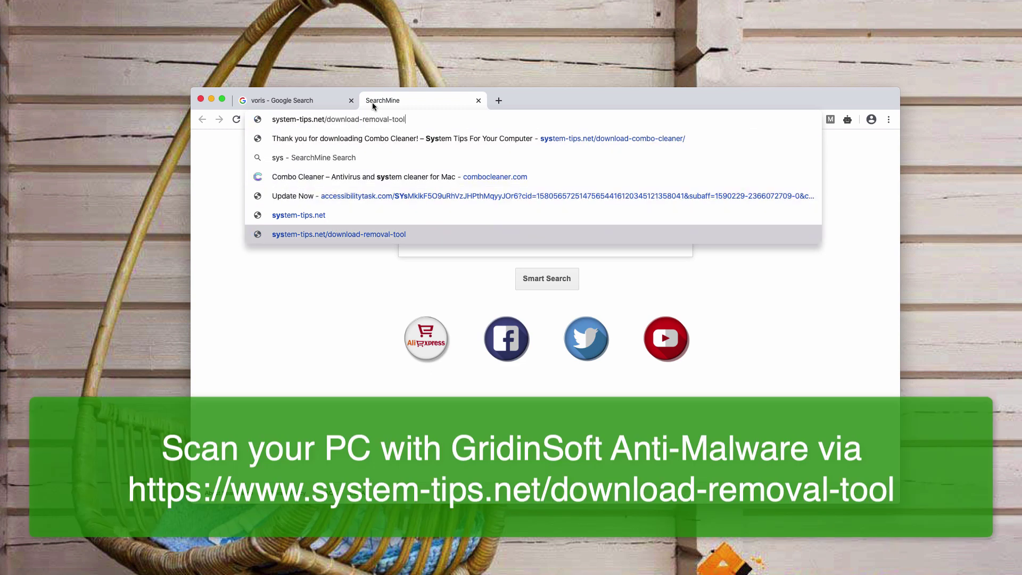
key("Return")
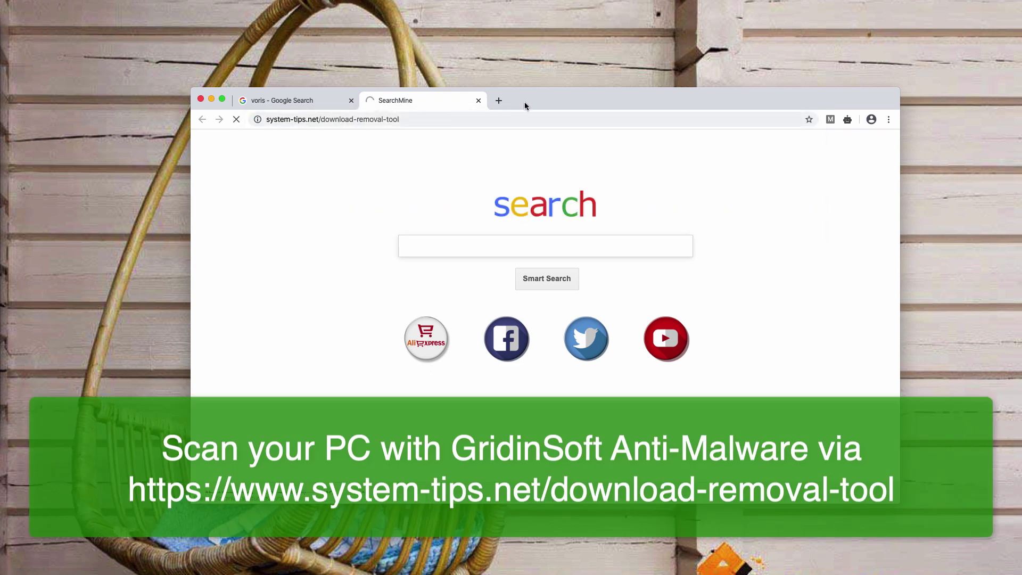
left_click_drag(525, 101, 524, 105)
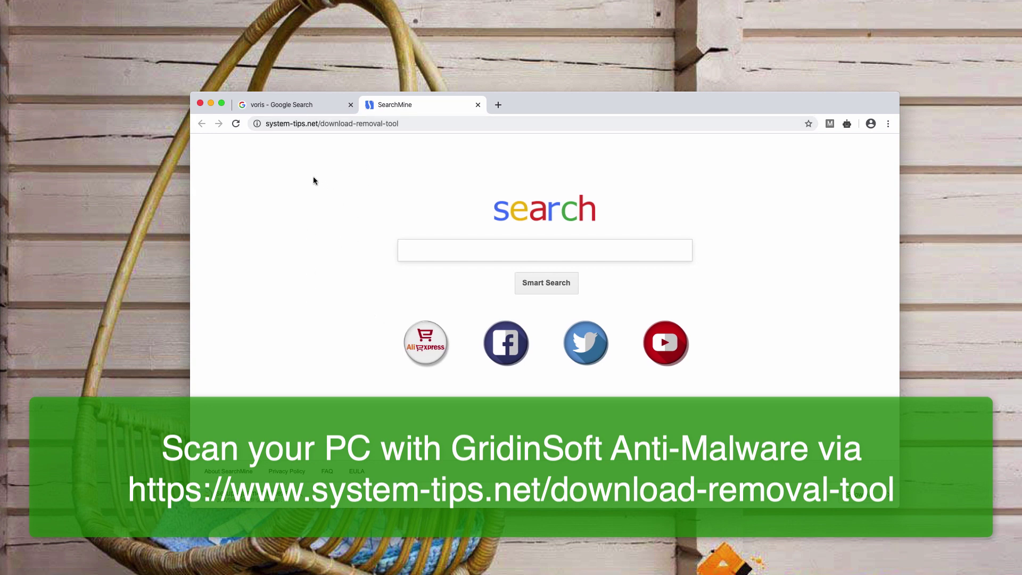
Select the removal-tool ending of the page address.
left_click(266, 123)
left_click_drag(265, 123, 400, 124)
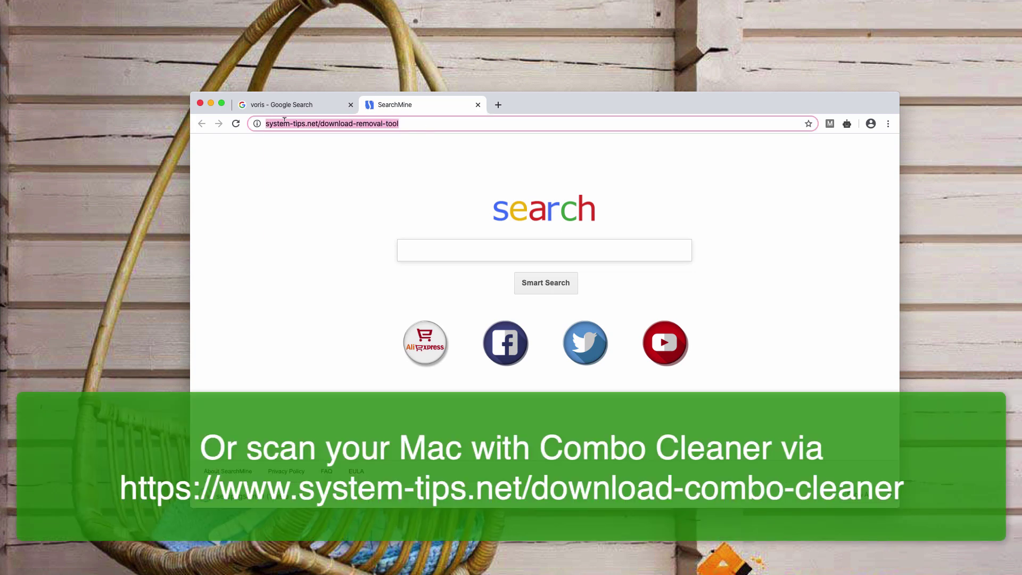
left_click(301, 124)
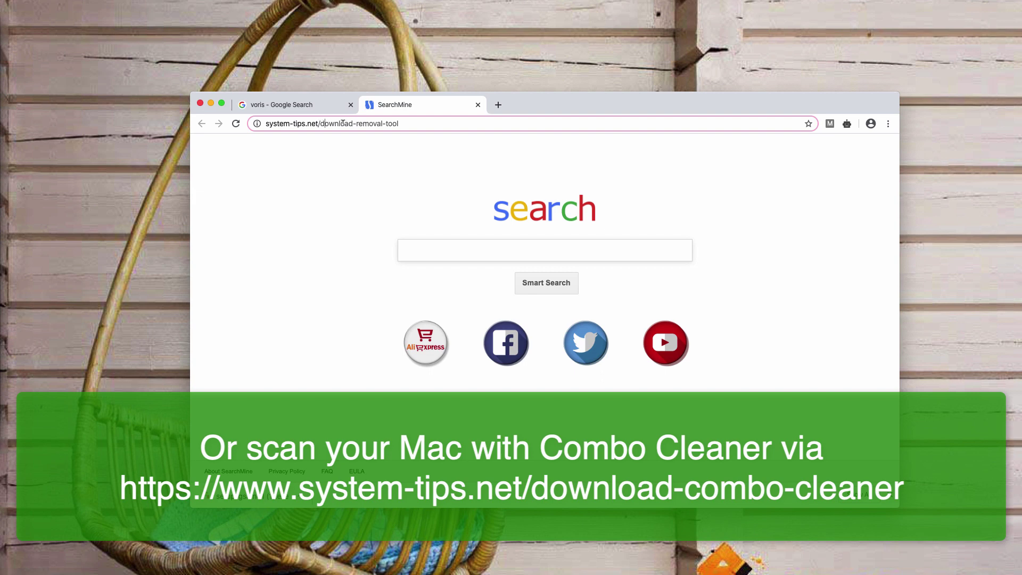
left_click_drag(426, 123, 544, 136)
Load system-tips.net/download-combo-cleaner/ and dismiss the cookie notice with Okay, thanks.
type("-c")
key("Return")
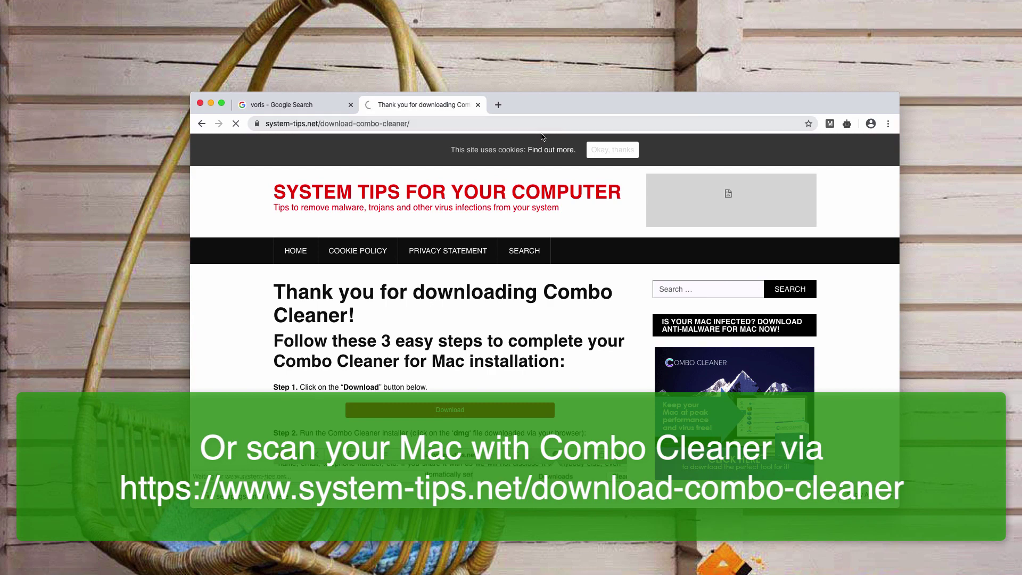
left_click(598, 149)
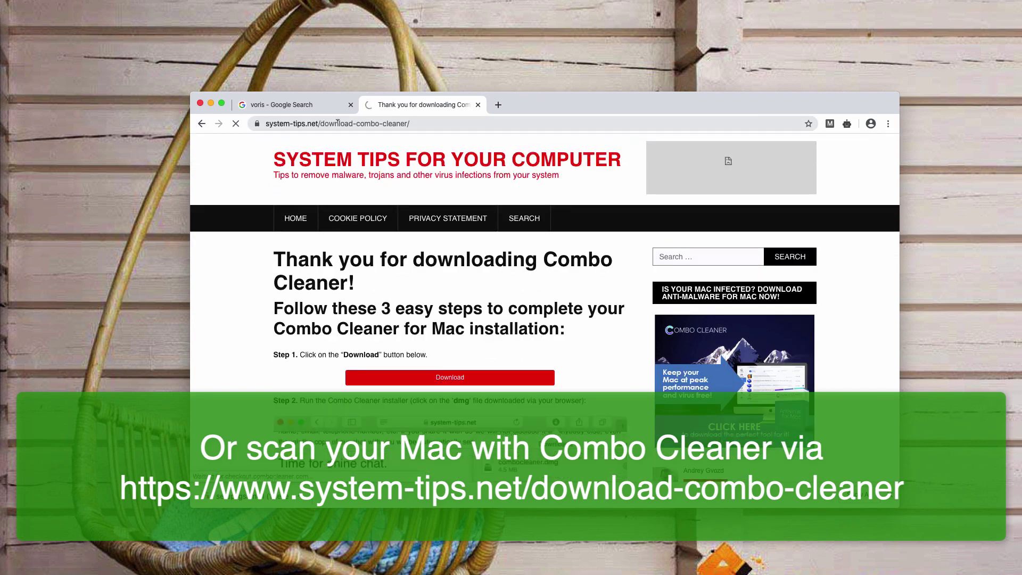
left_click(434, 122)
key("Right")
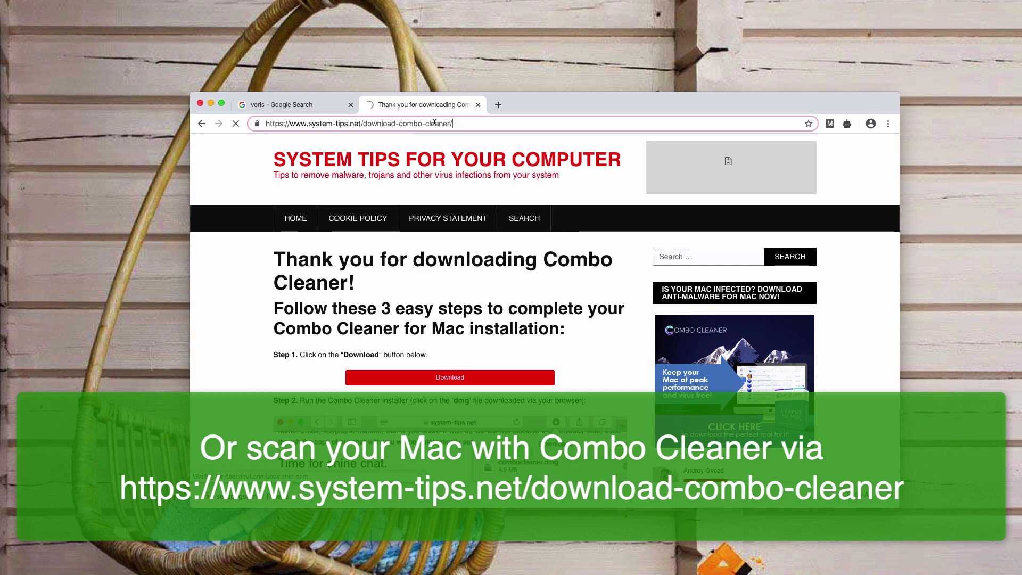